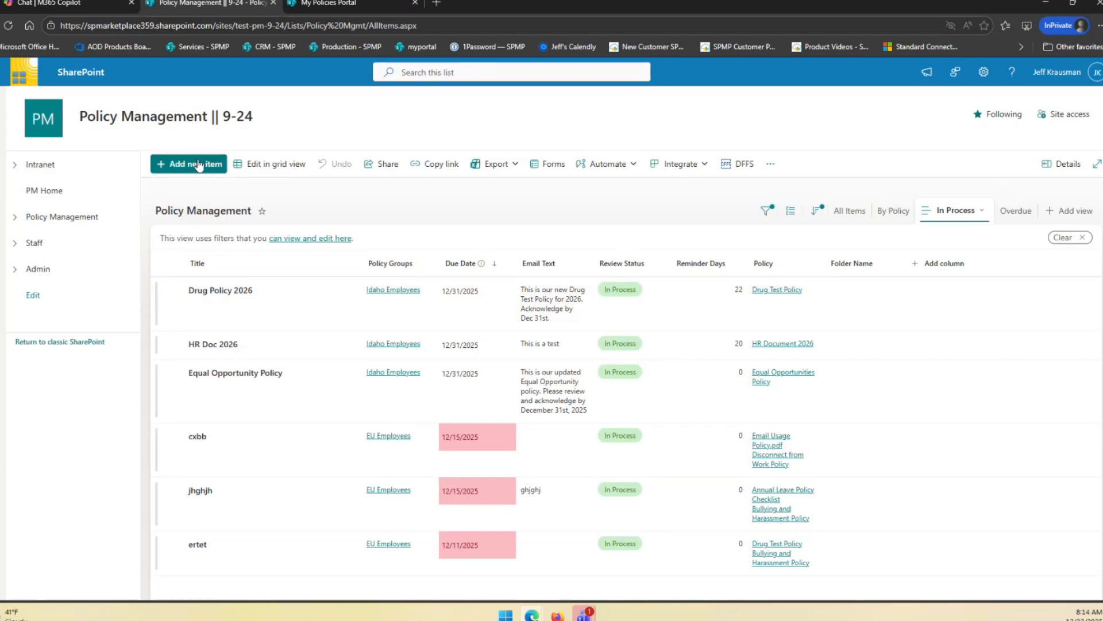
- Open the Drug Policy 2026 item for editing and examine its email text and comments
click(235, 292)
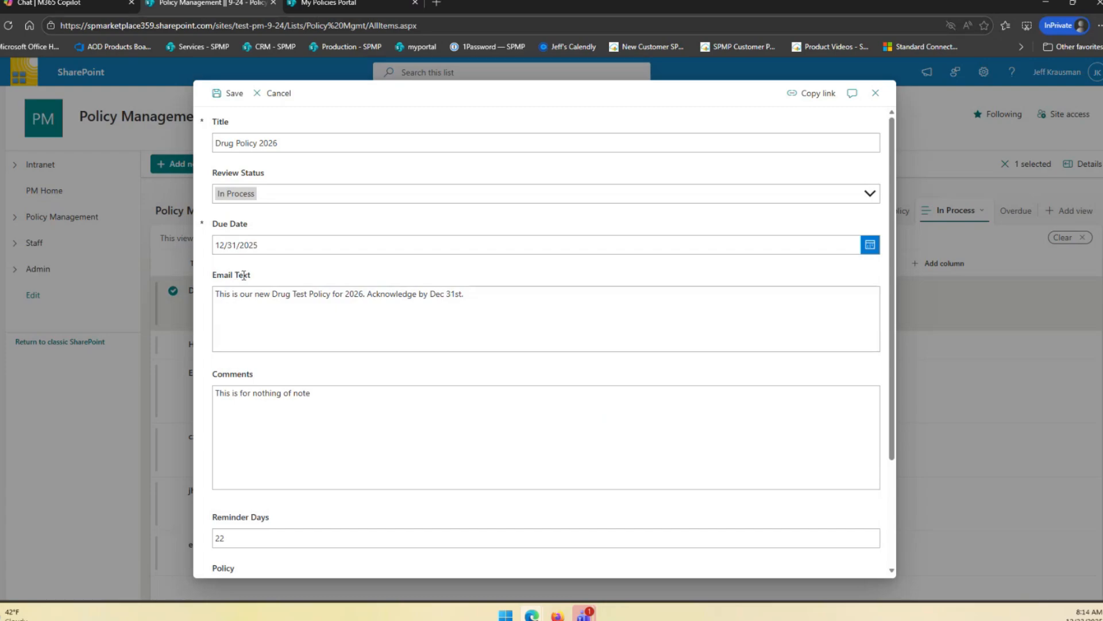
click(231, 296)
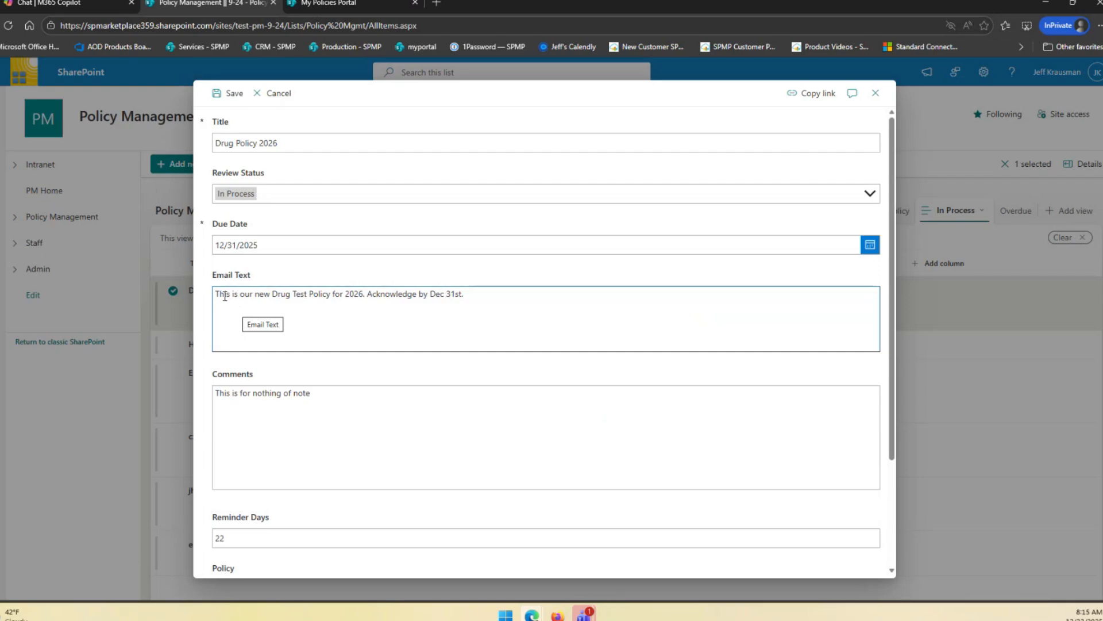
drag(219, 294, 465, 299)
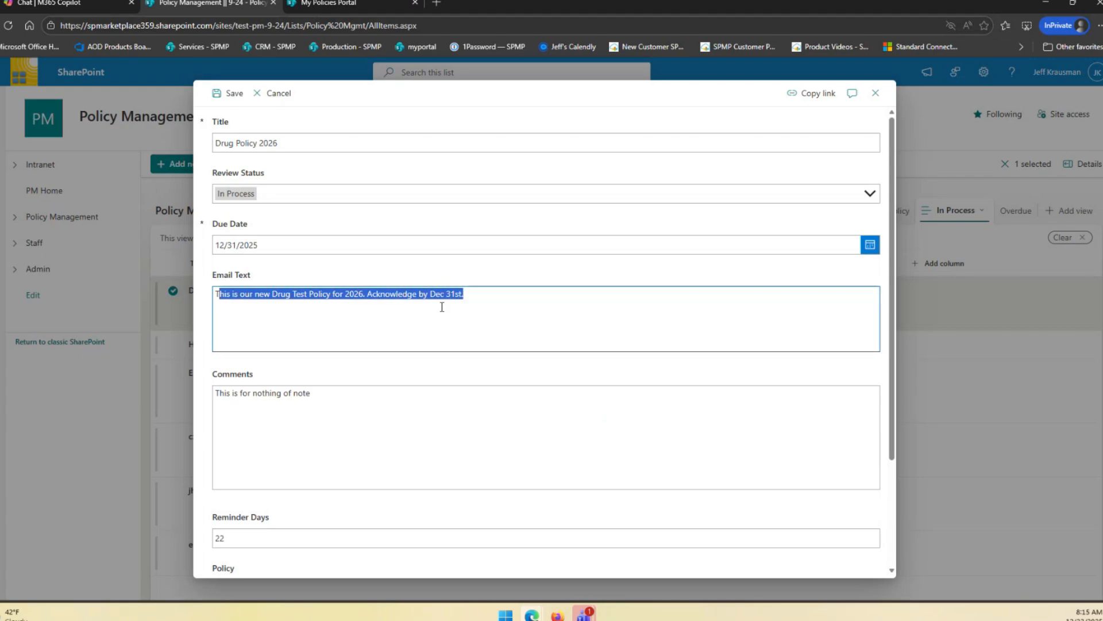
click(464, 299)
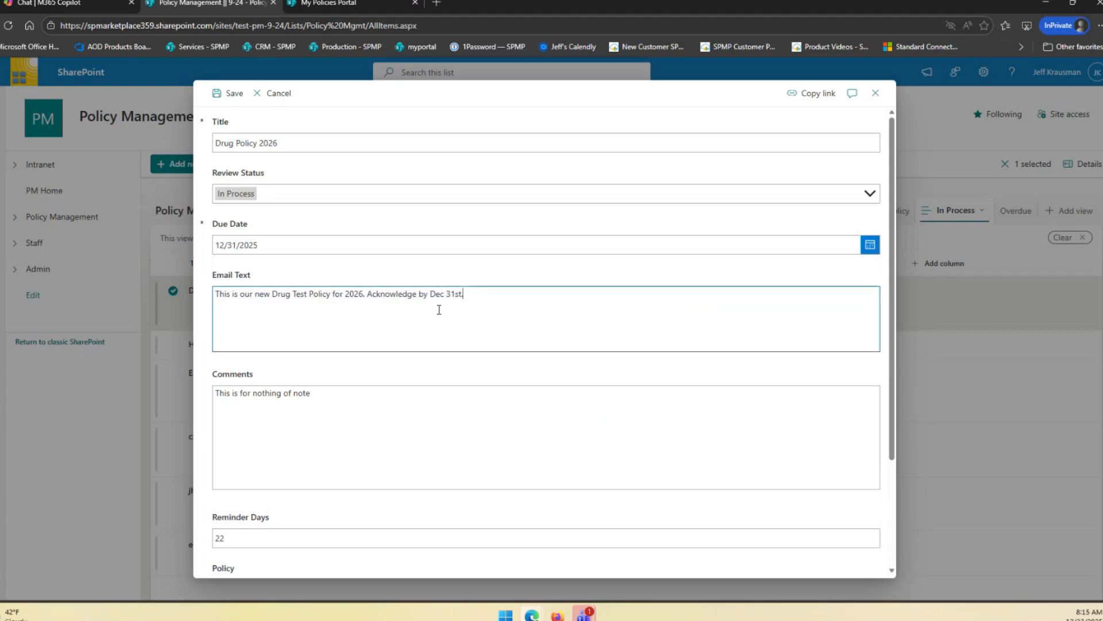
click(246, 396)
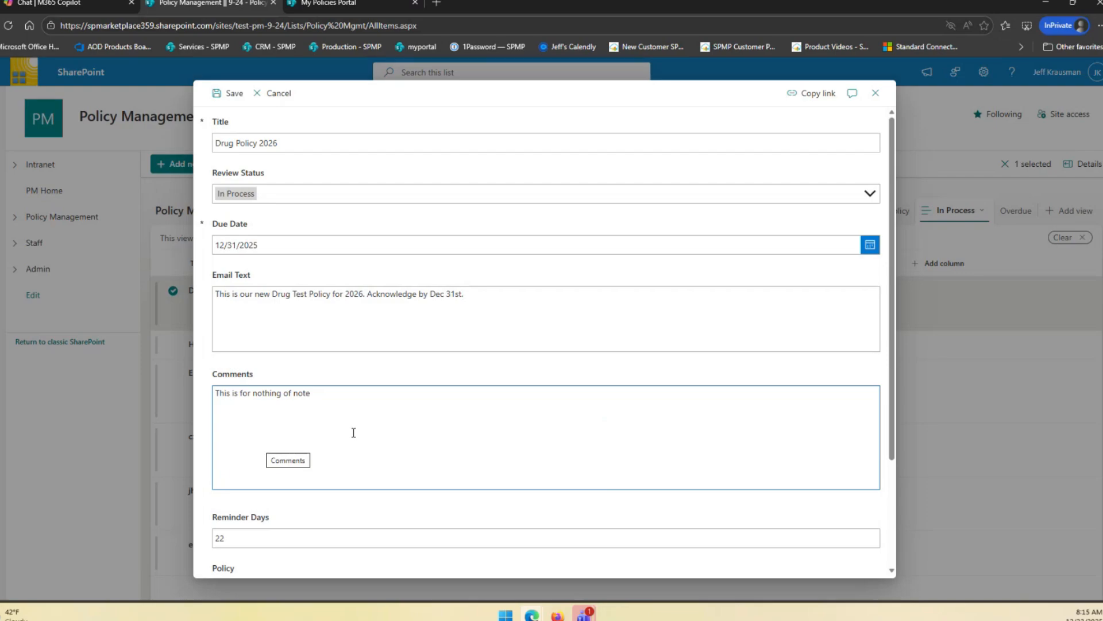
scroll(355, 433, down, 2)
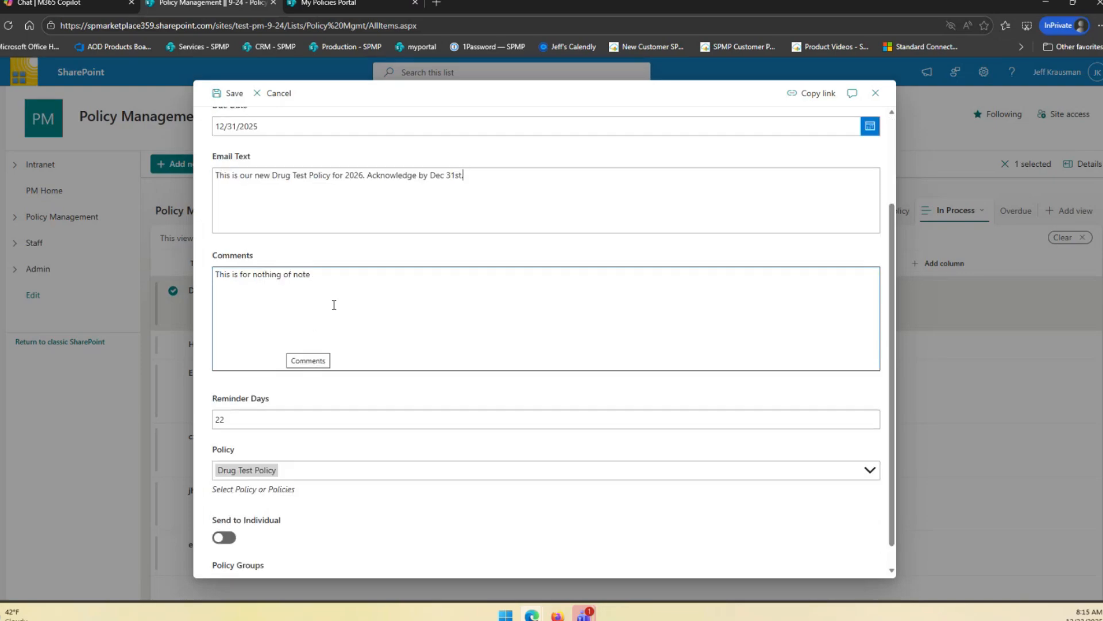
scroll(345, 368, down, 1)
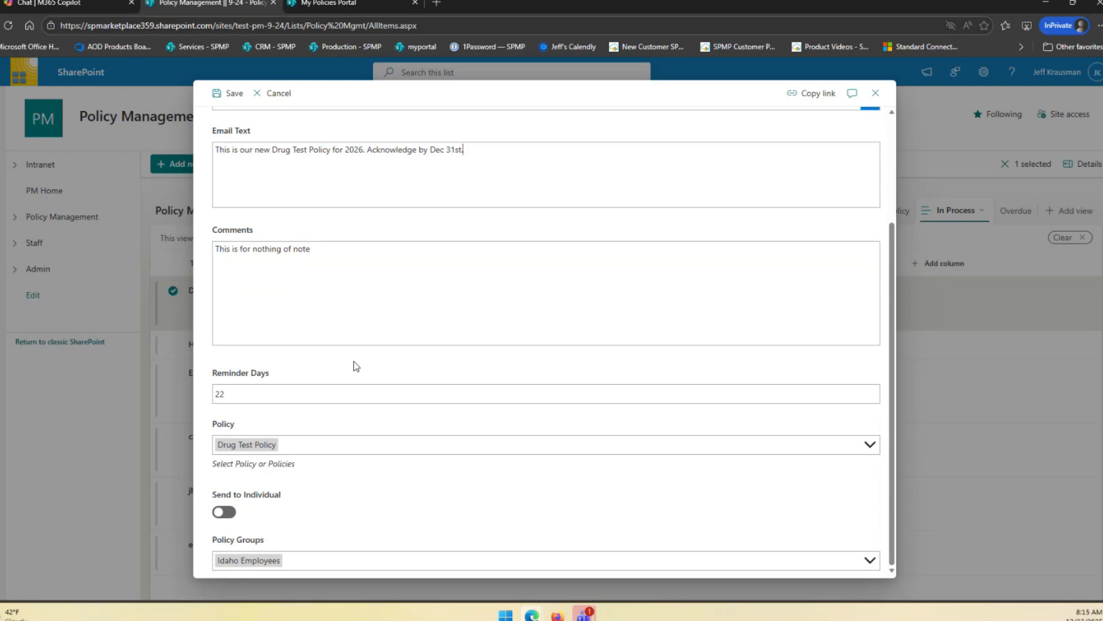
- Set the Reminder Days of the Drug Policy 2026 item to 5
drag(212, 373, 270, 373)
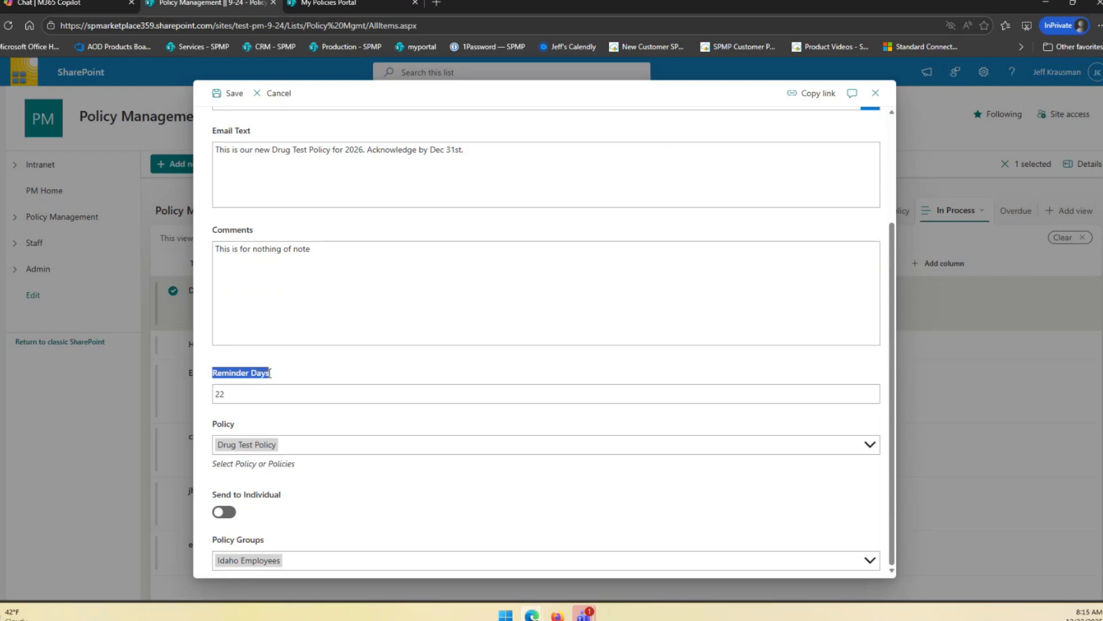
scroll(276, 401, up, 1)
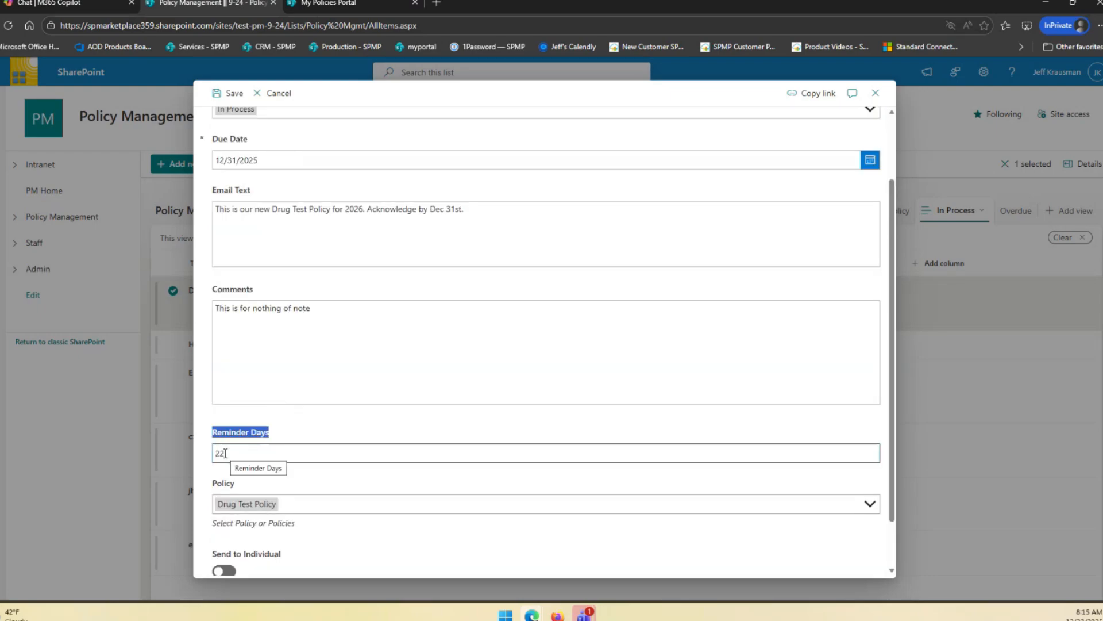
drag(225, 453, 216, 455)
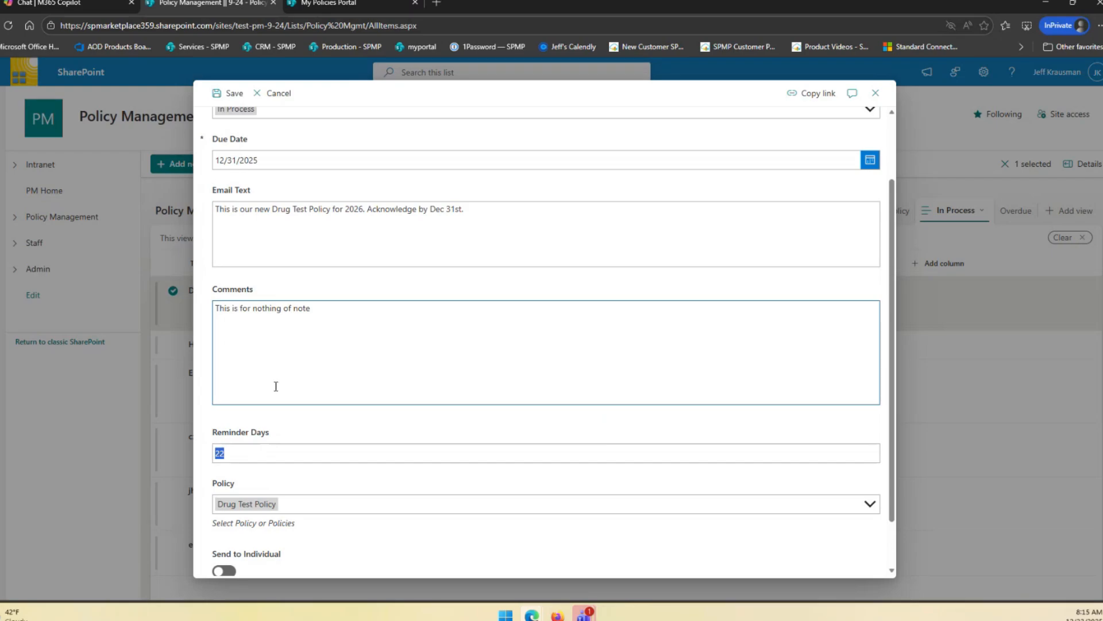
text(5)
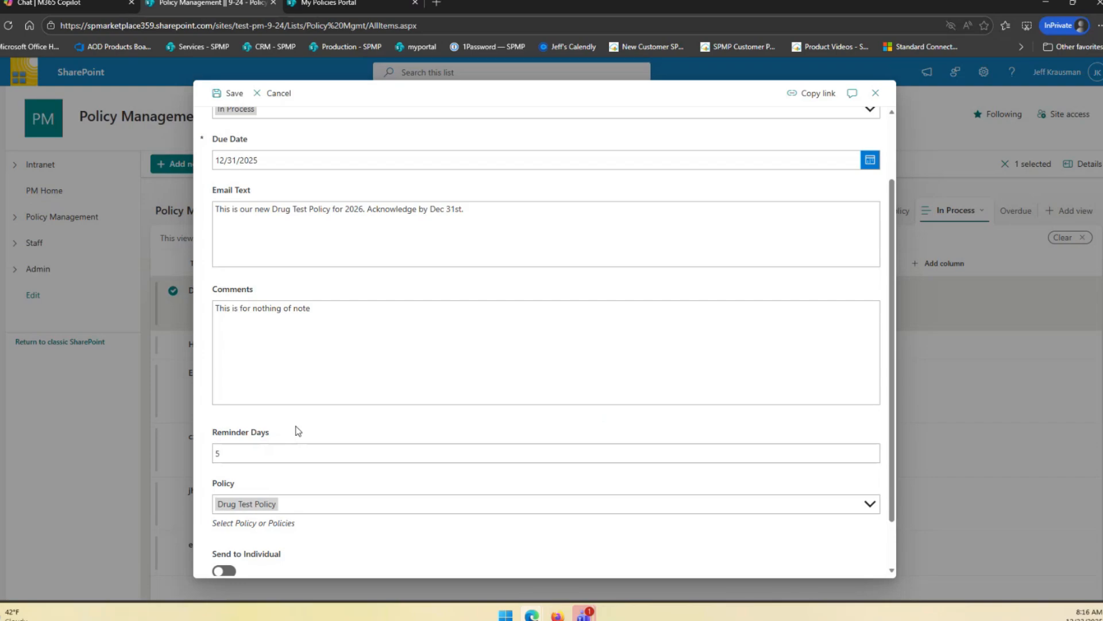
- Browse the policies available for selection in the item's Policy field and leave the selection as is
scroll(297, 431, down, 1)
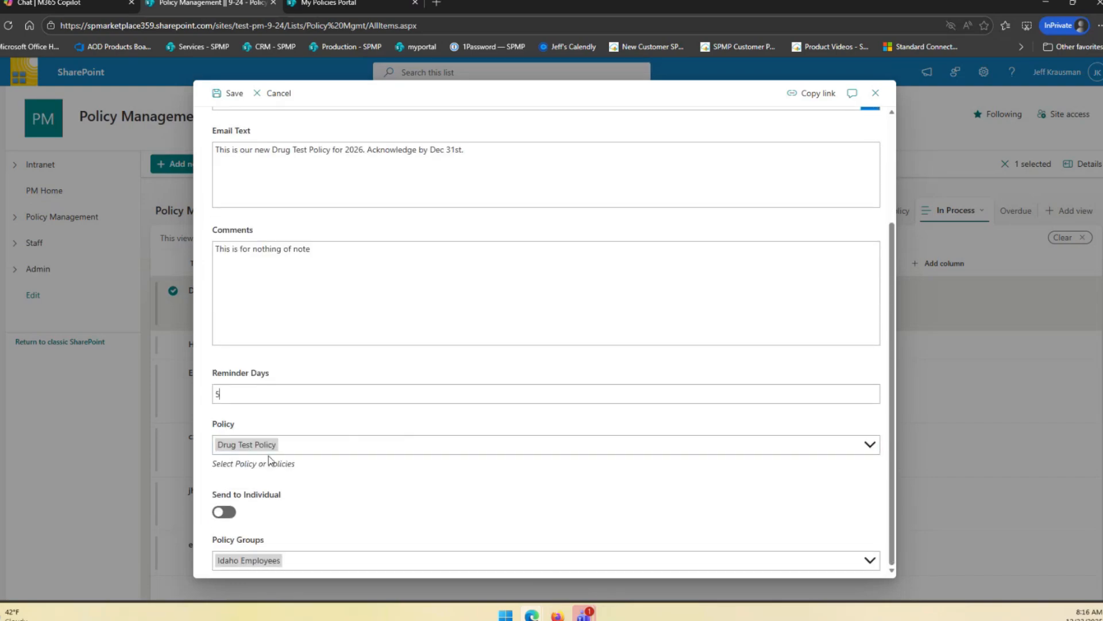
drag(225, 473, 327, 469)
click(323, 426)
click(300, 445)
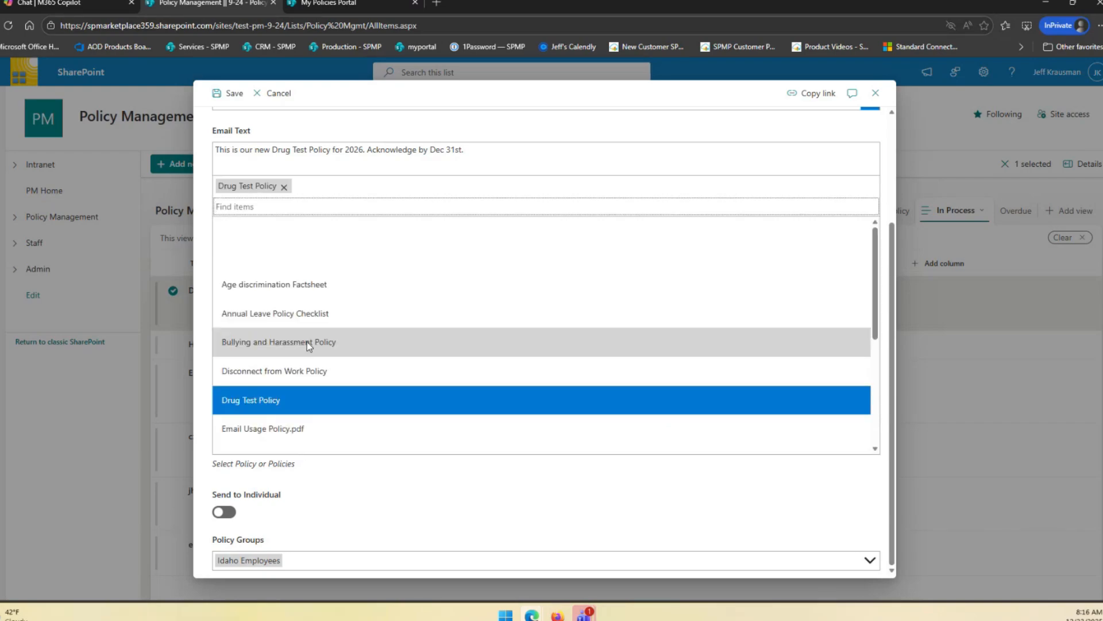
scroll(308, 345, down, 2)
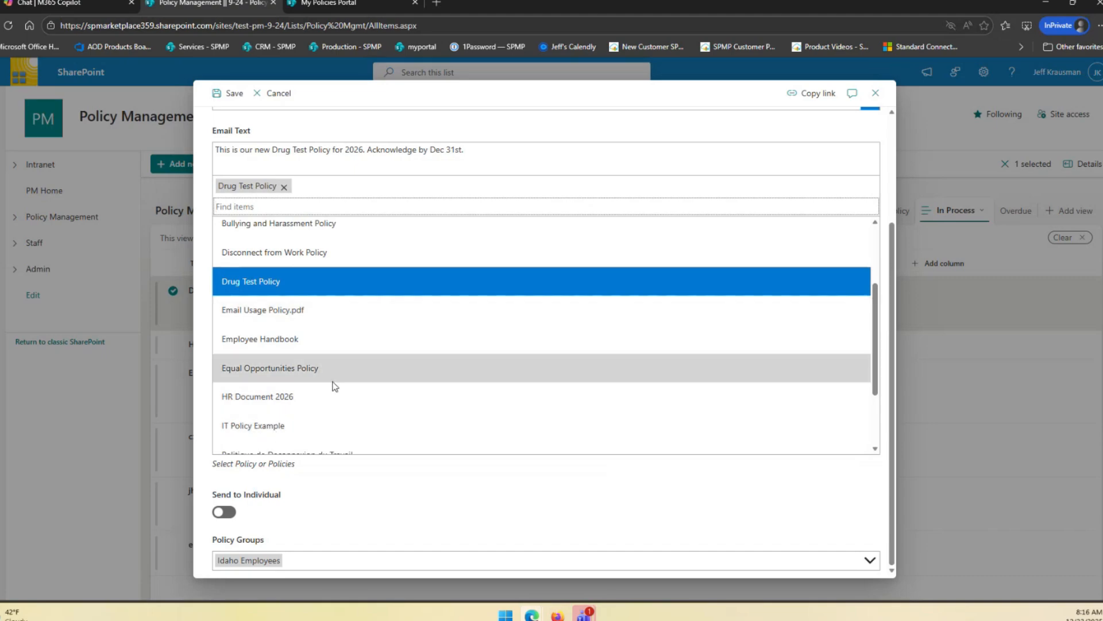
click(360, 492)
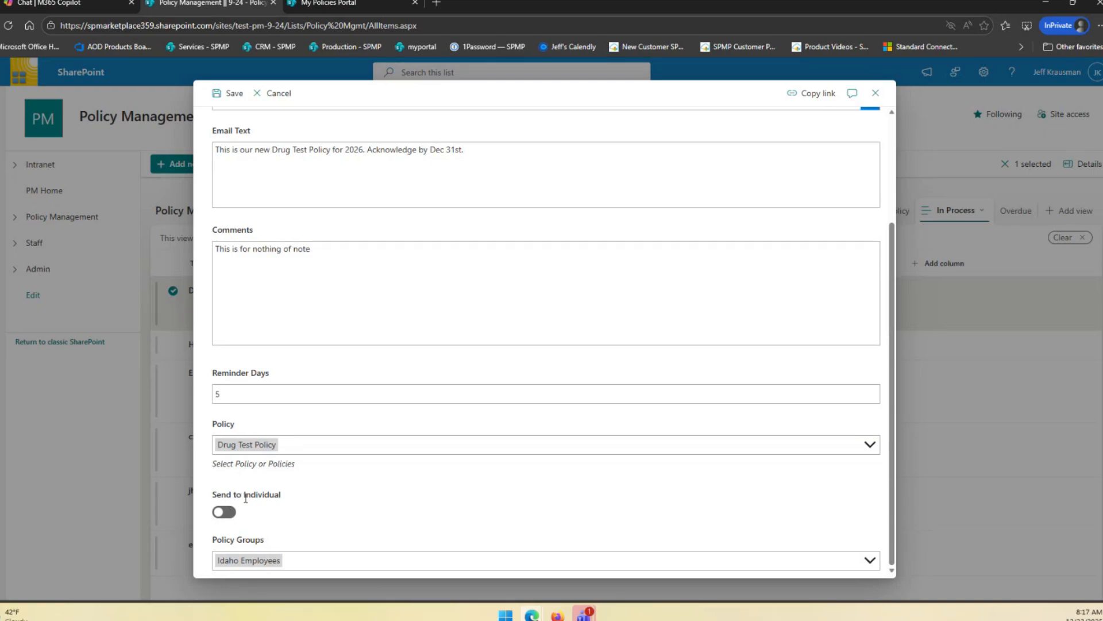
- Try sending the policy to an individual, switch back to policy groups and close the item without saving
click(229, 511)
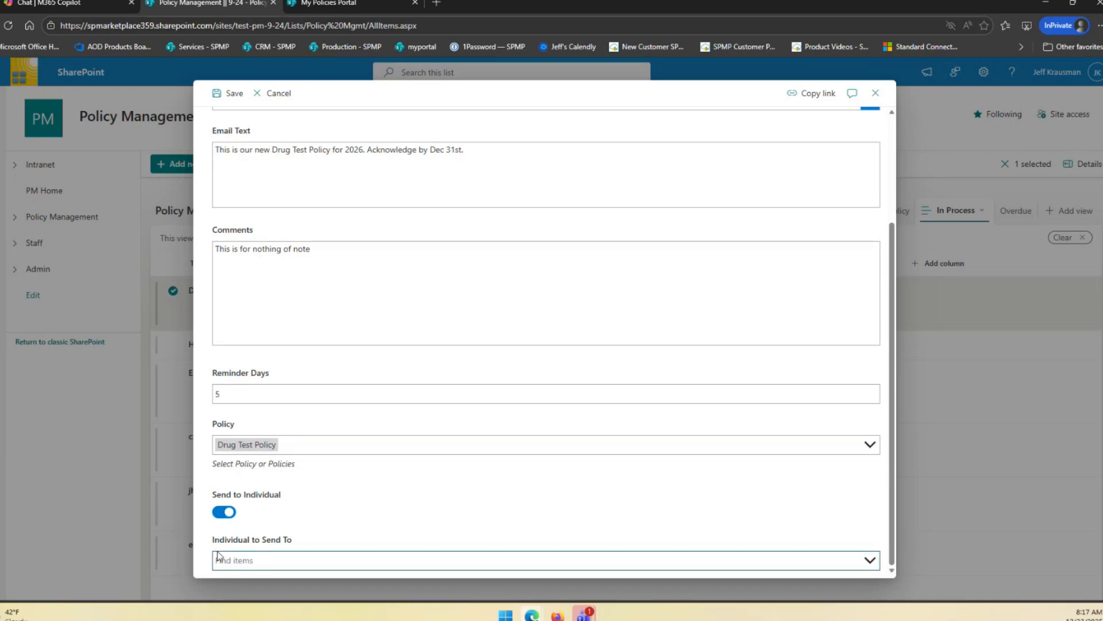
drag(213, 539, 294, 540)
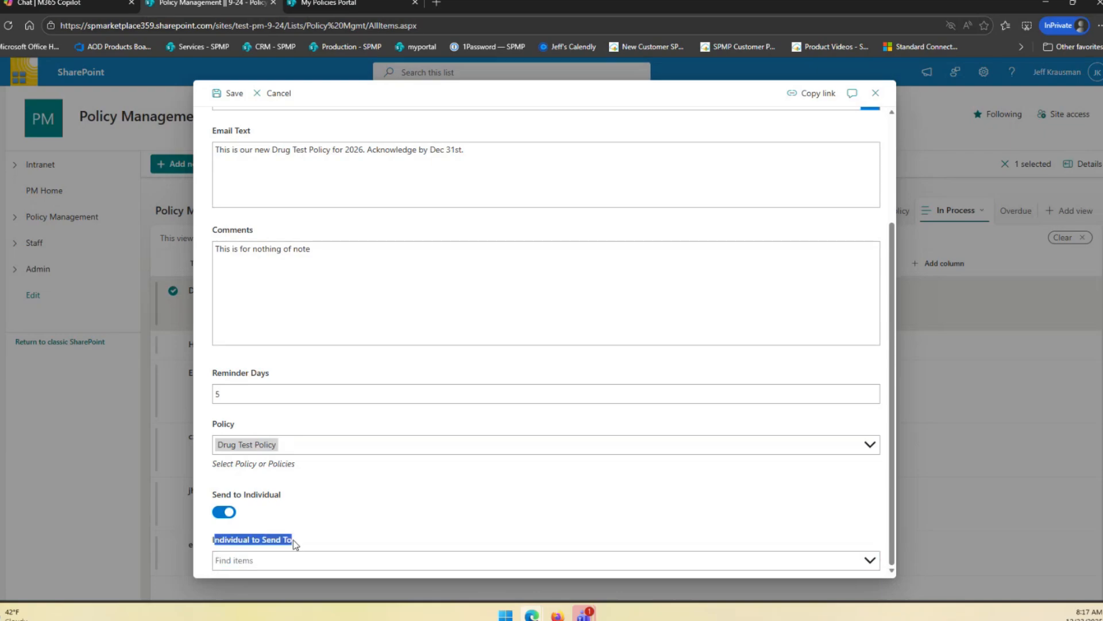
click(260, 557)
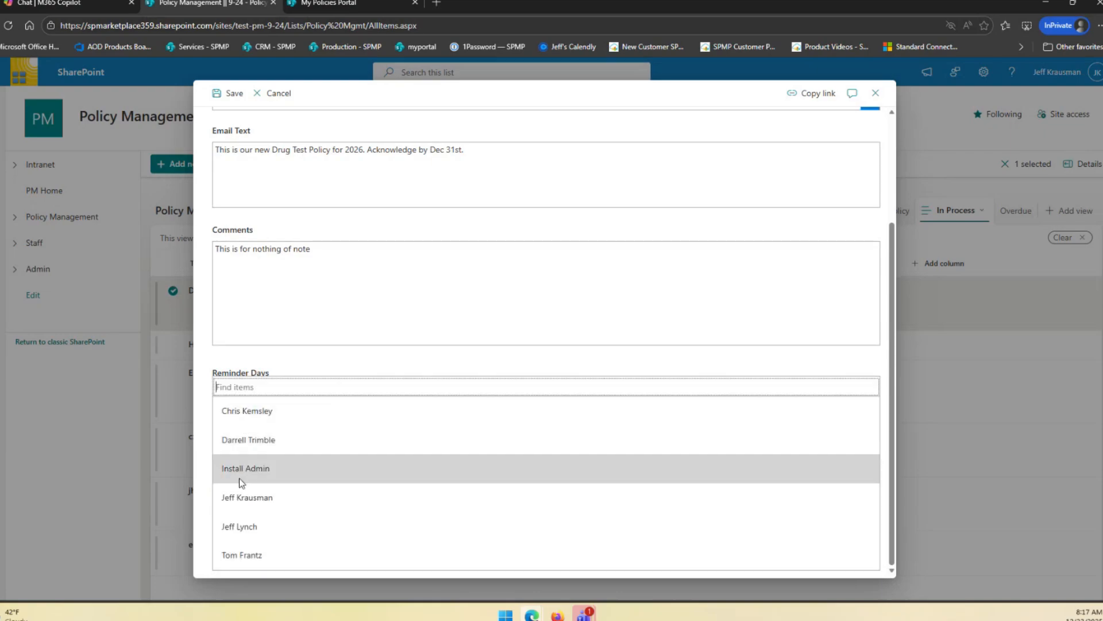
click(236, 525)
click(227, 511)
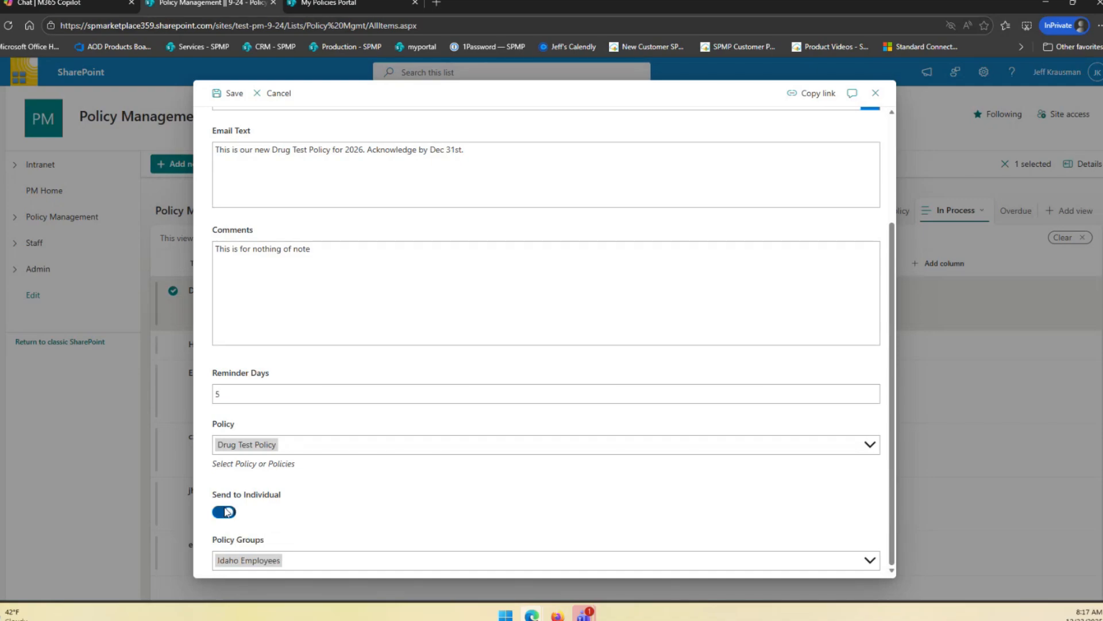
click(875, 94)
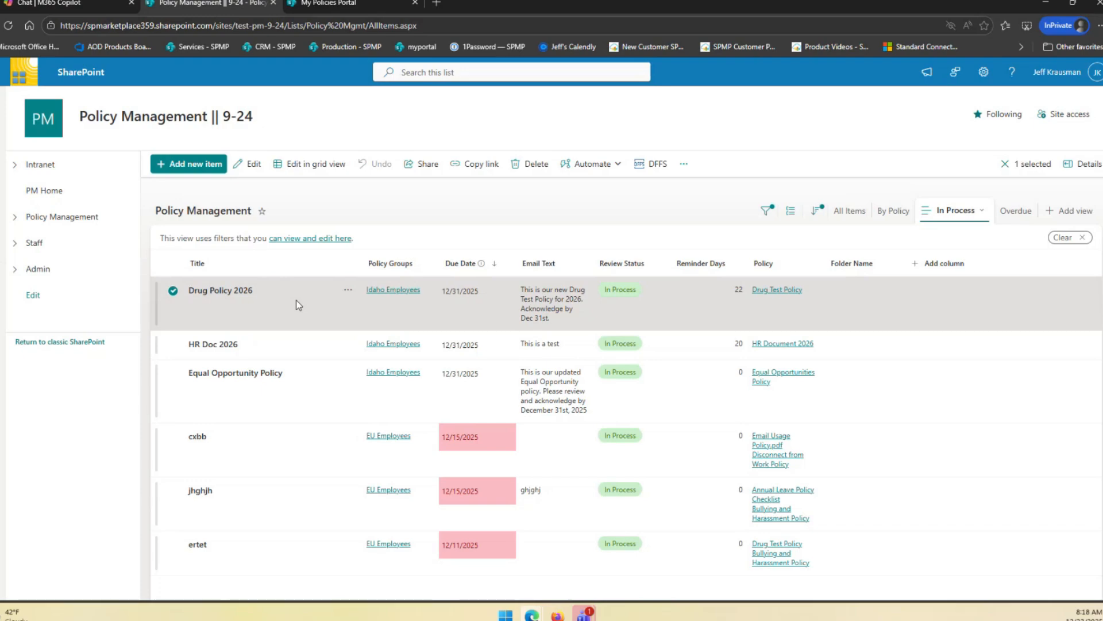
- Switch to the My Policies Portal page and examine its My Policy Acknowledgements list
click(327, 4)
scroll(380, 397, down, 2)
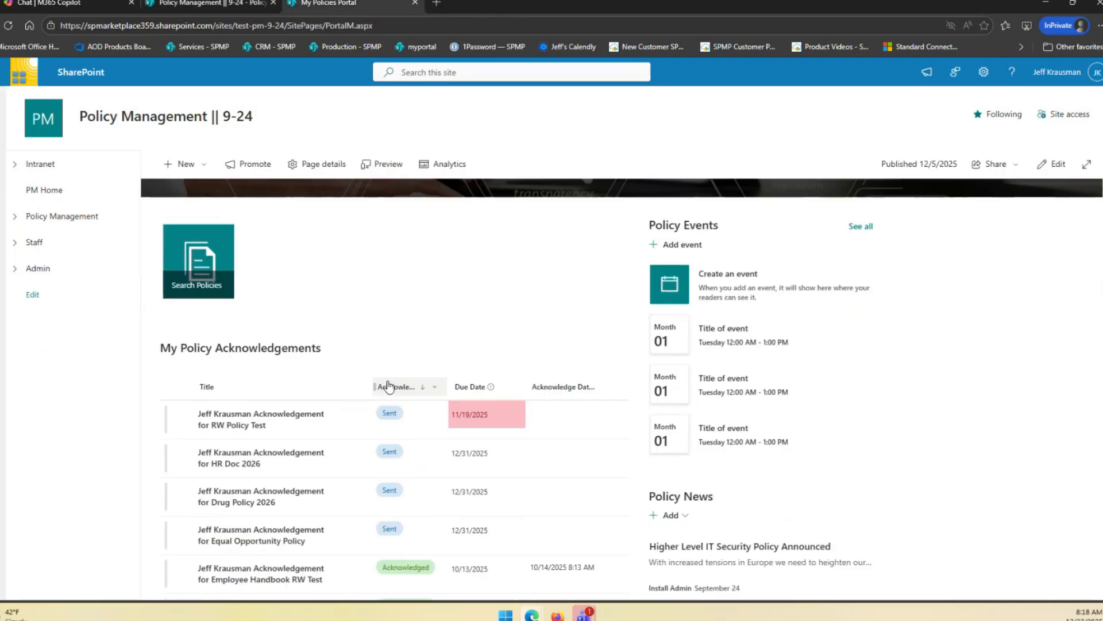
scroll(395, 339, up, 2)
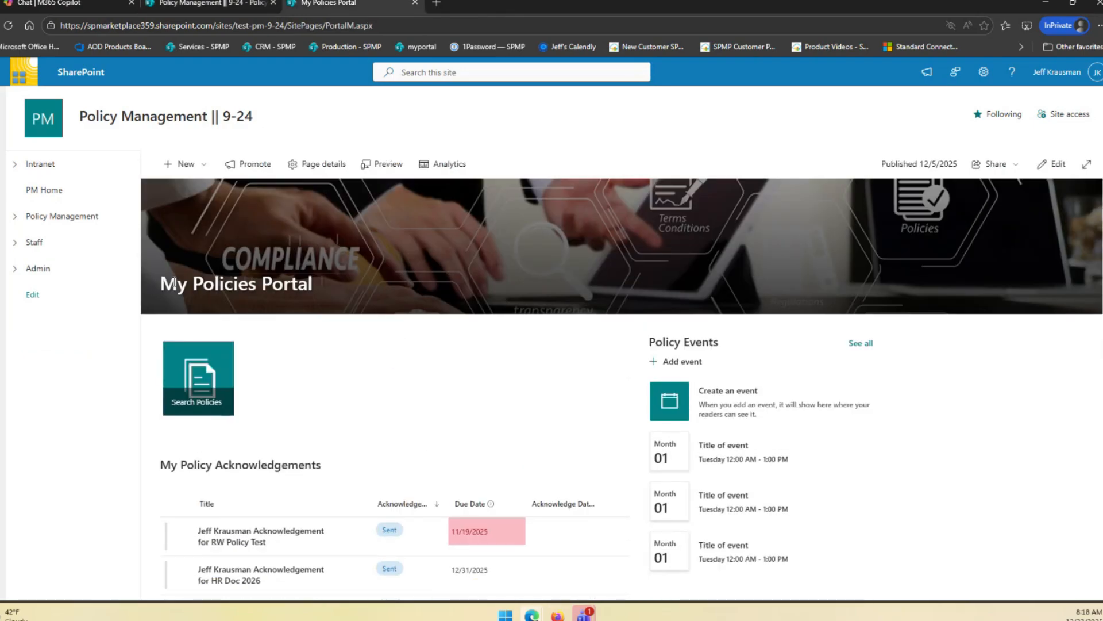
drag(161, 282, 311, 282)
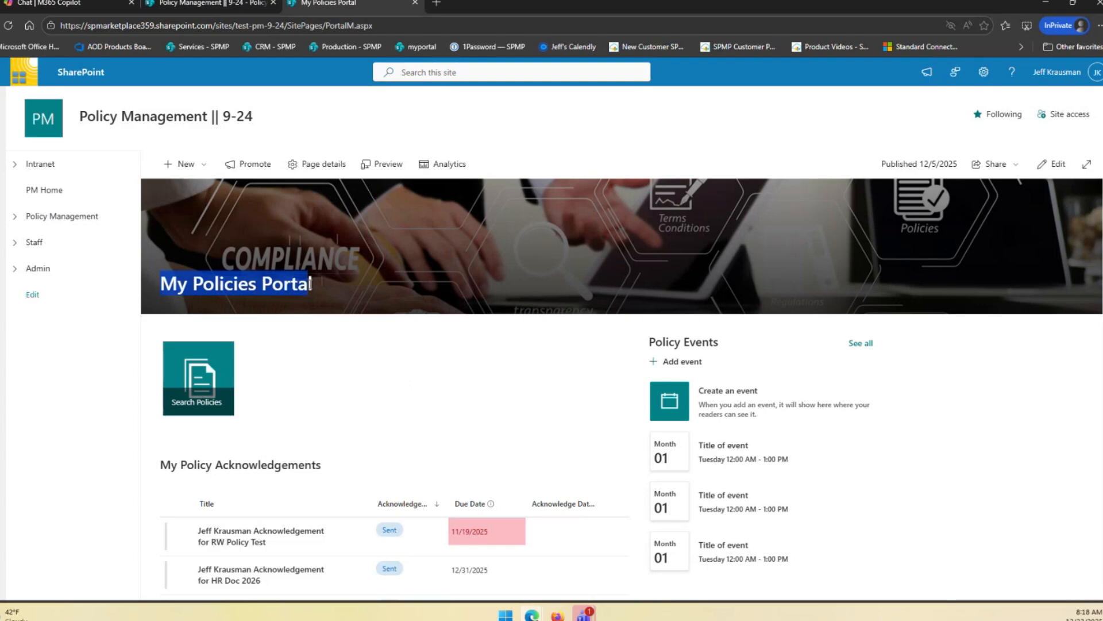
click(391, 396)
mouse_move(189, 384)
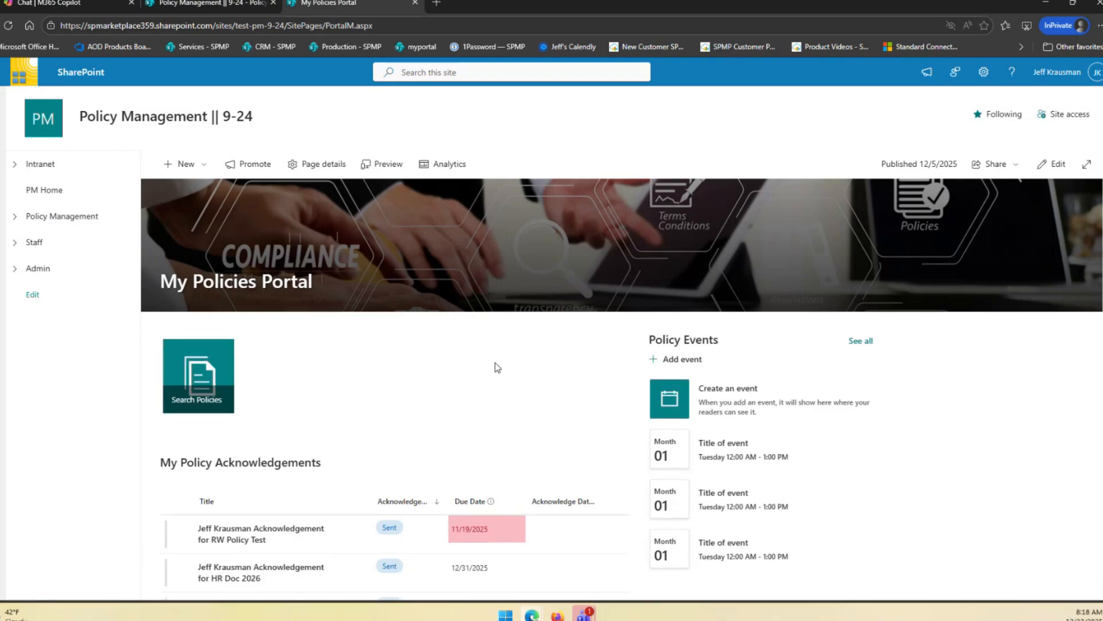
scroll(552, 368, down, 2)
scroll(559, 367, down, 1)
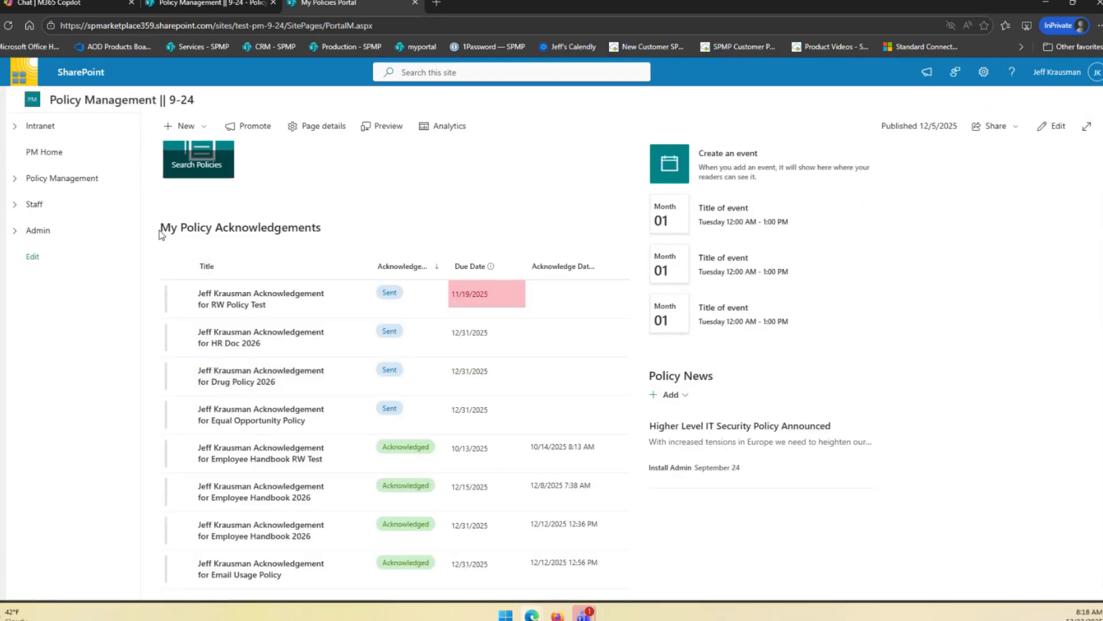
drag(160, 230, 299, 228)
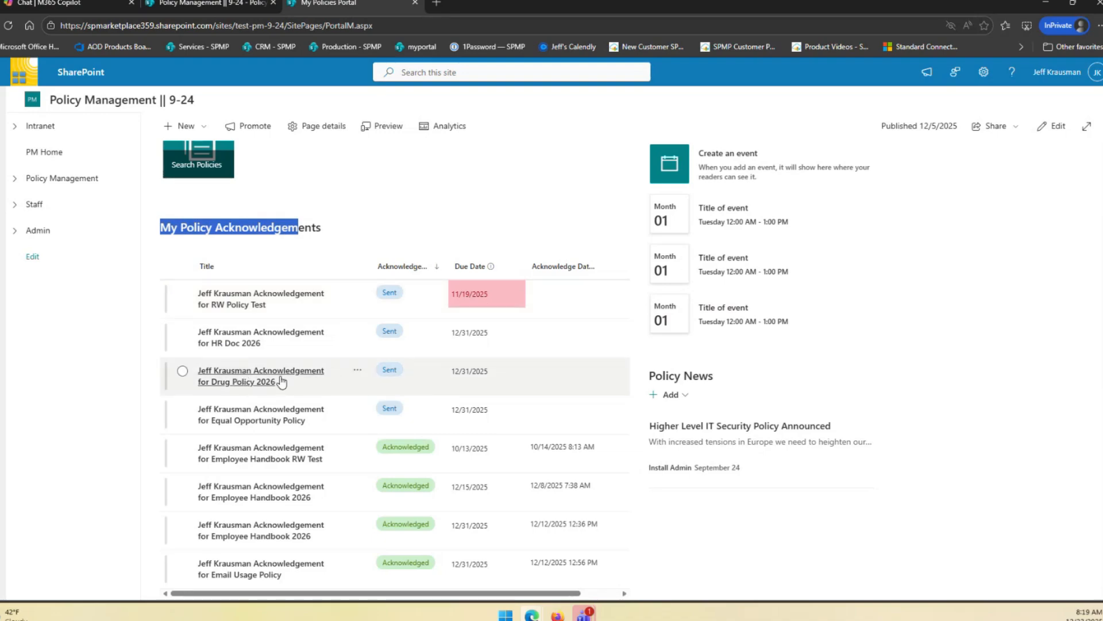
- Open the Drug Policy 2026 acknowledgement, look through the policy document and close it without acknowledging
click(255, 379)
click(256, 379)
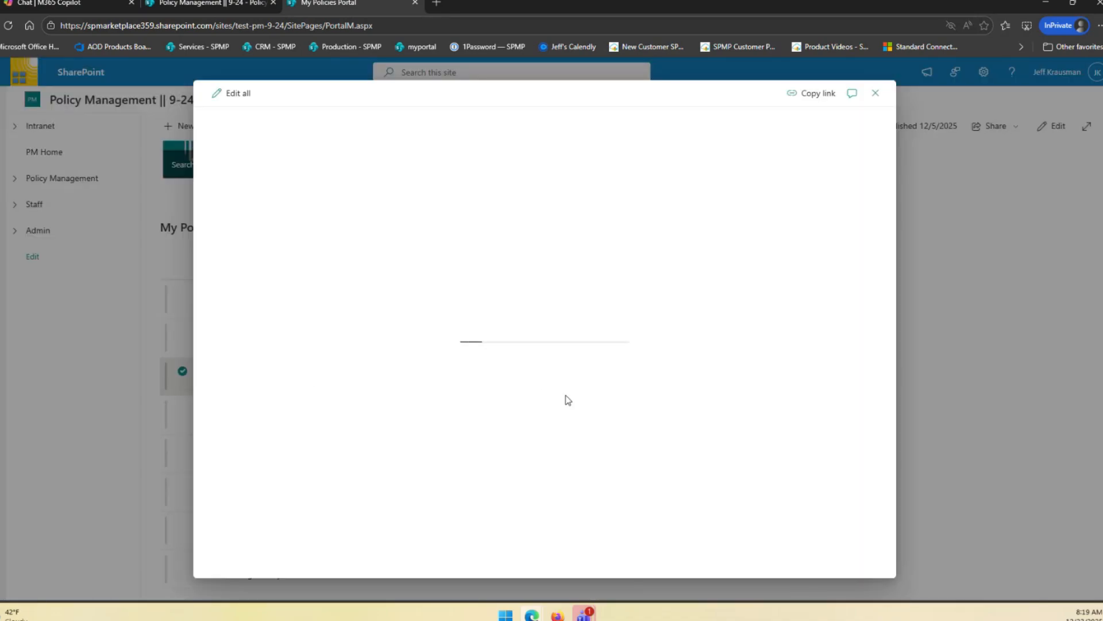
scroll(449, 247, down, 9)
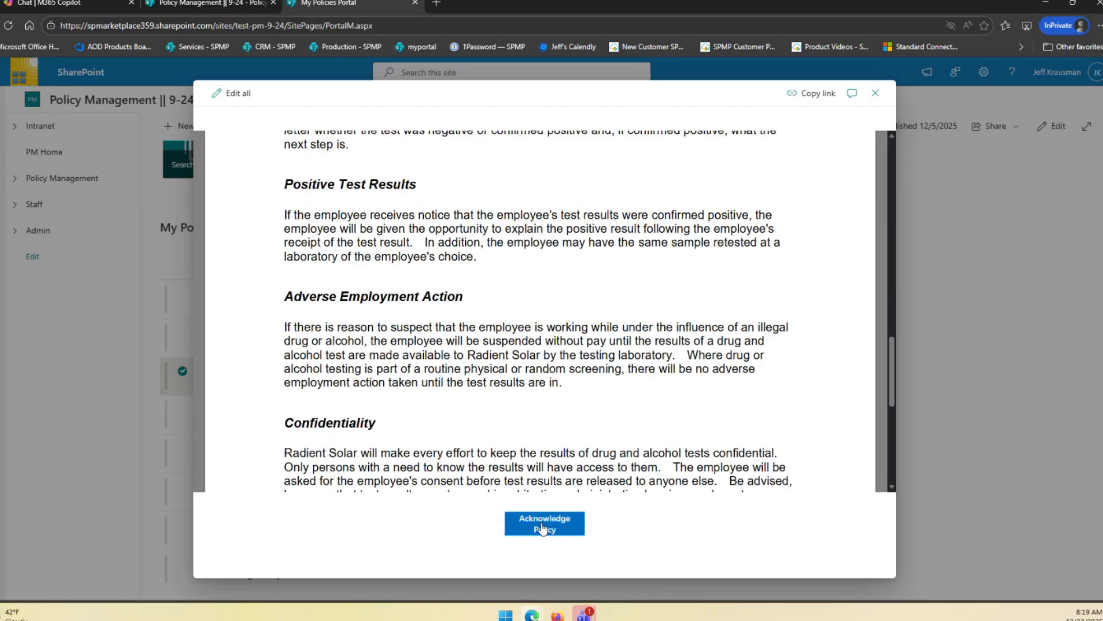
click(875, 93)
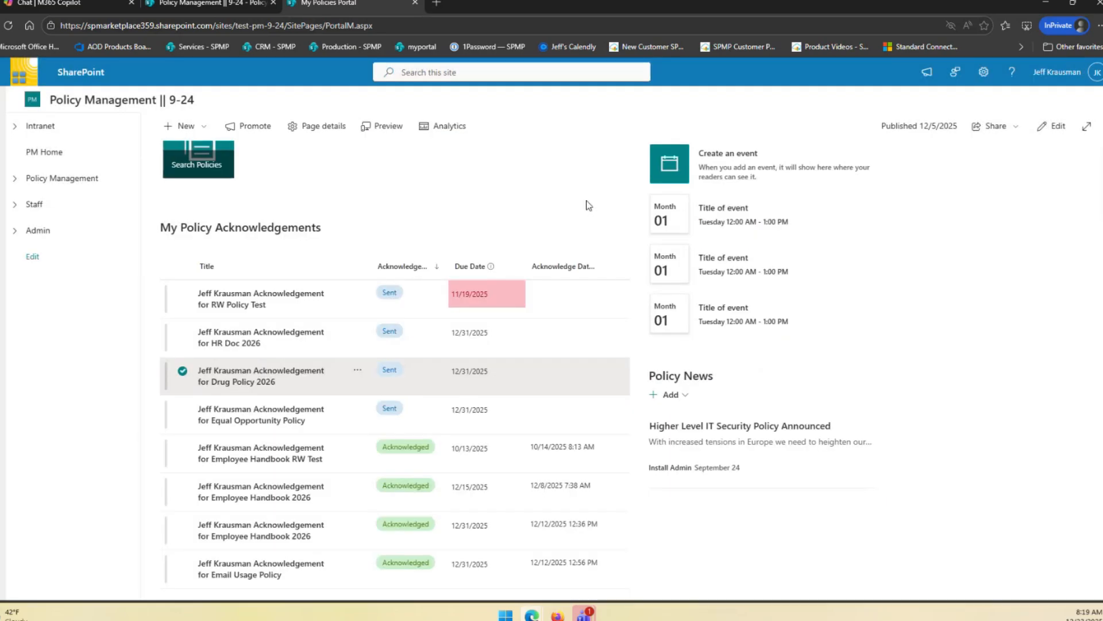
- Open the acknowledged Employee Handbook entries to examine their acknowledgement status and date, and return to the list
click(256, 458)
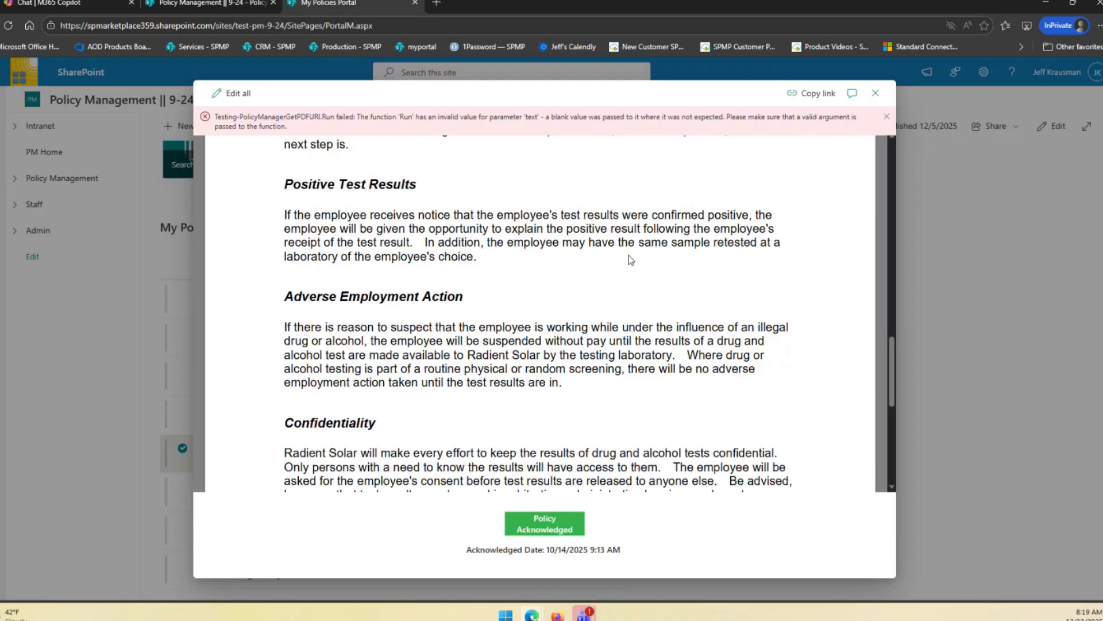
scroll(628, 259, down, 2)
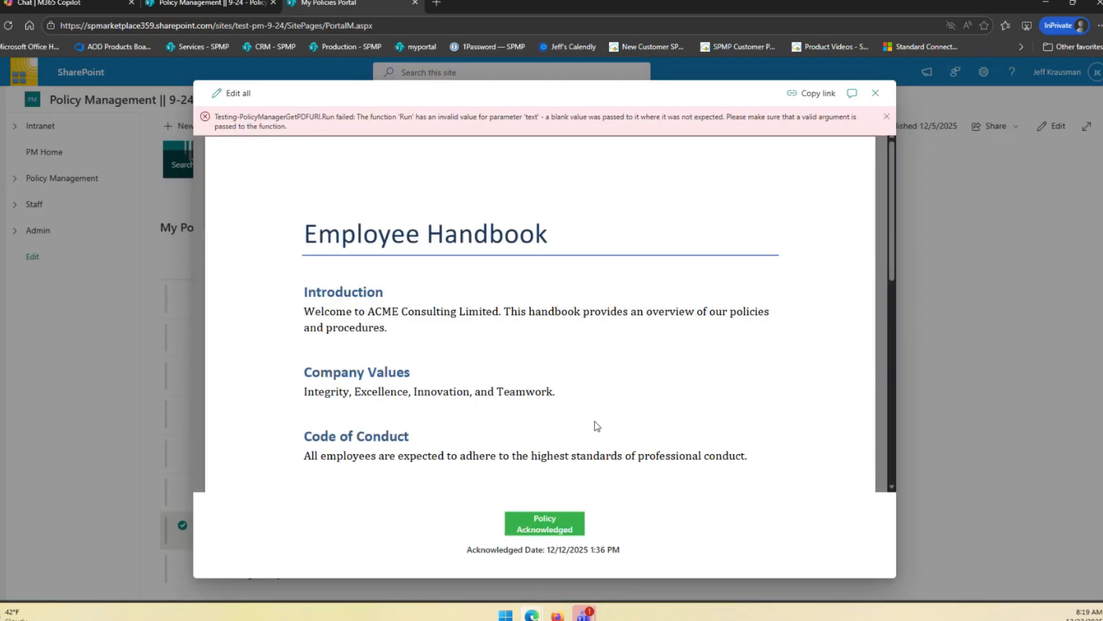
click(543, 530)
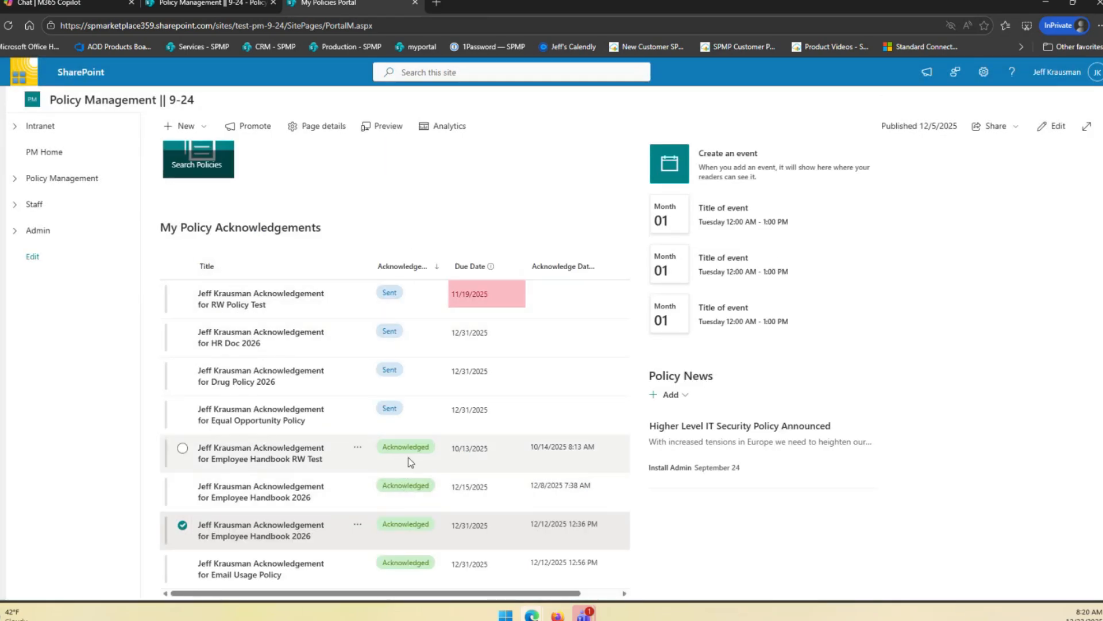
mouse_move(580, 459)
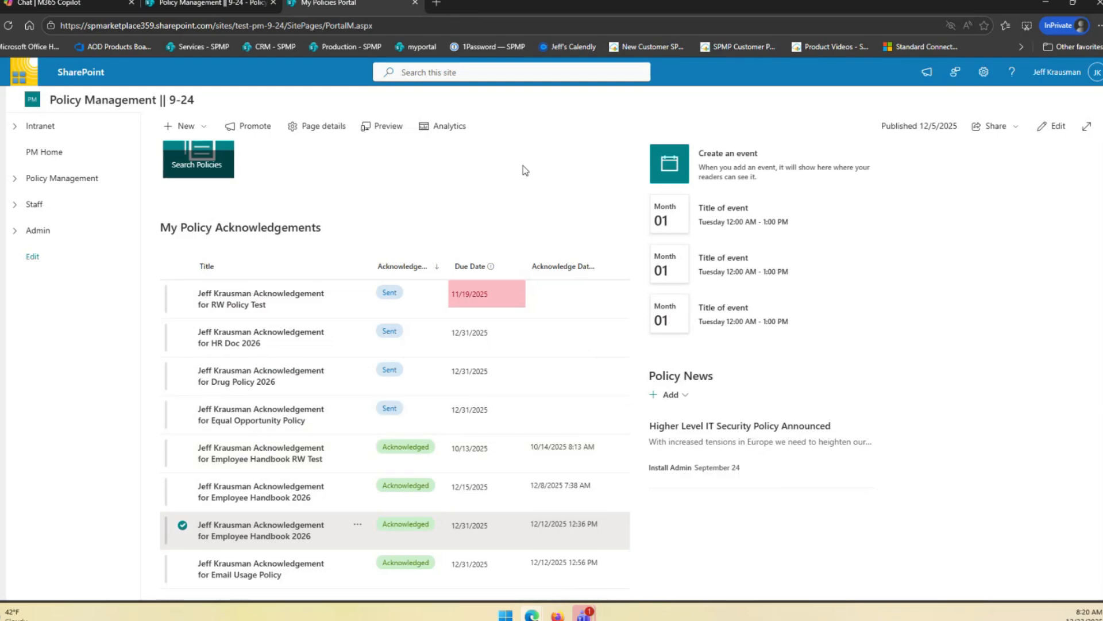
- Go to the Policy Acknowledgements list in the Policy Management site and examine the views it offers
scroll(503, 155, up, 4)
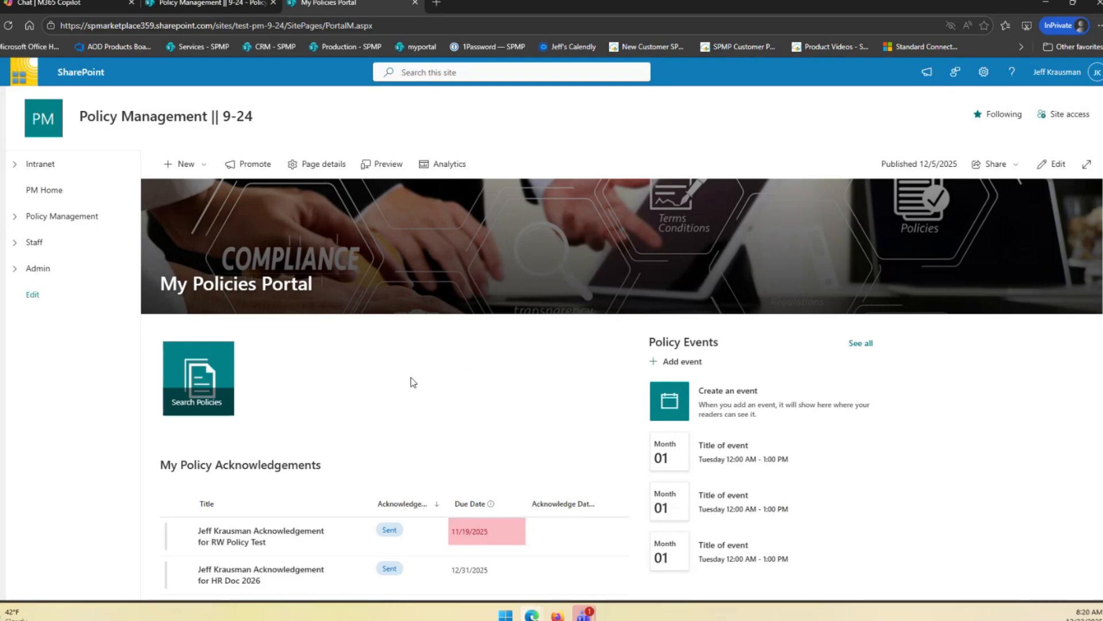
click(198, 379)
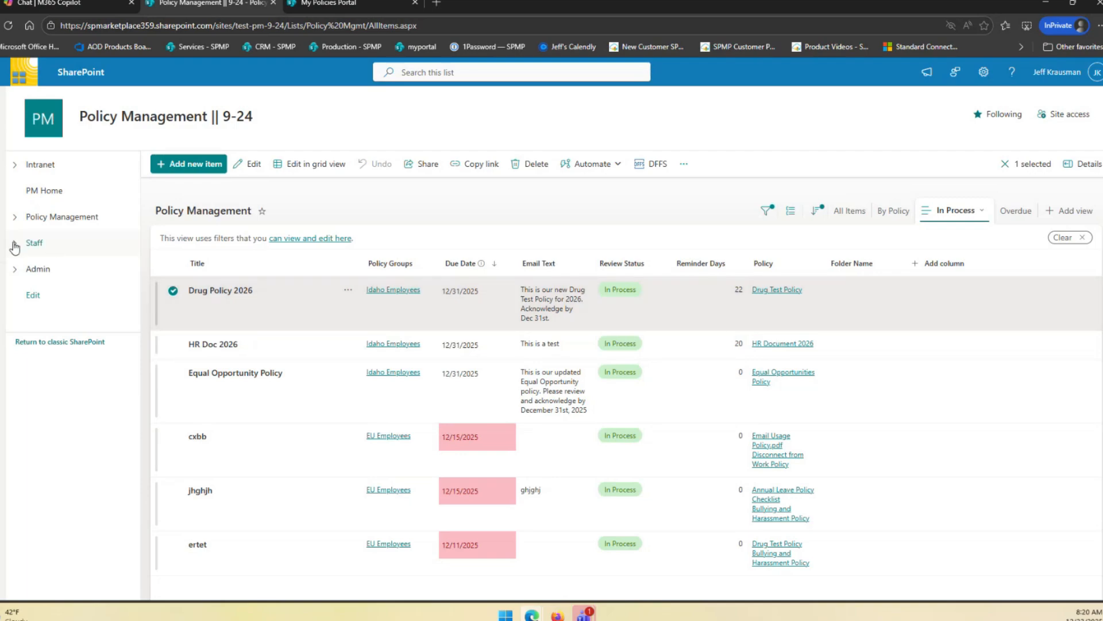
click(14, 217)
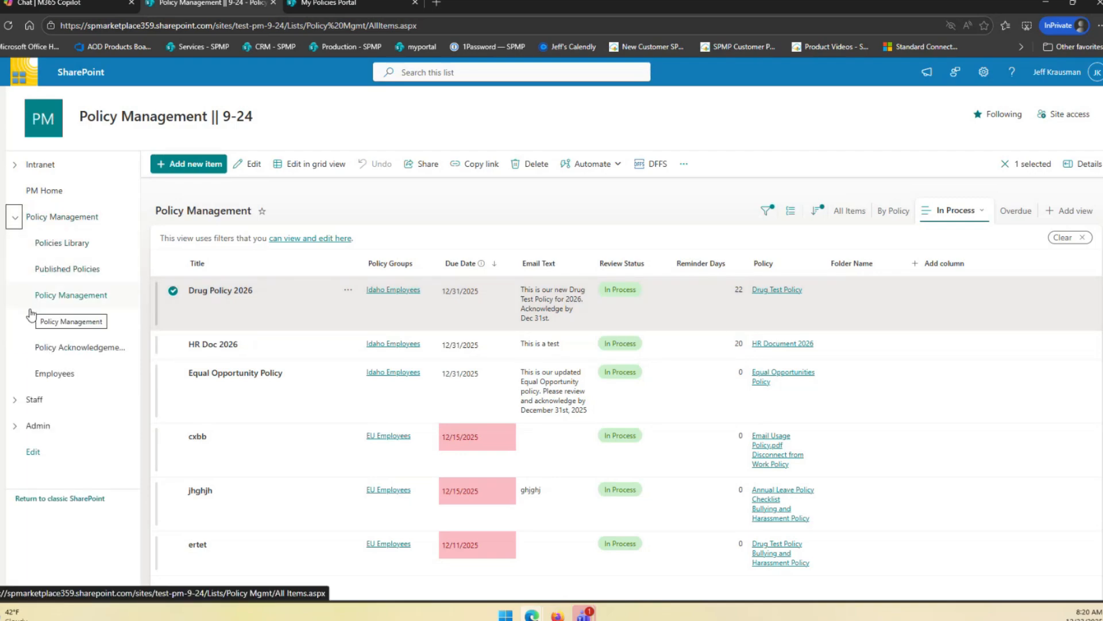
click(54, 350)
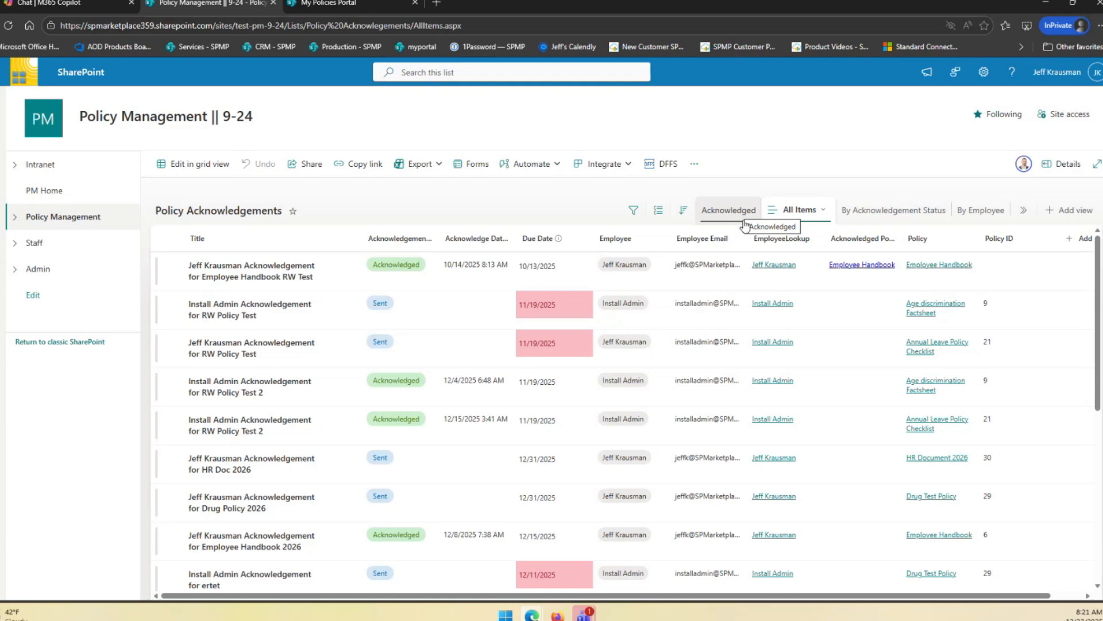
click(1023, 211)
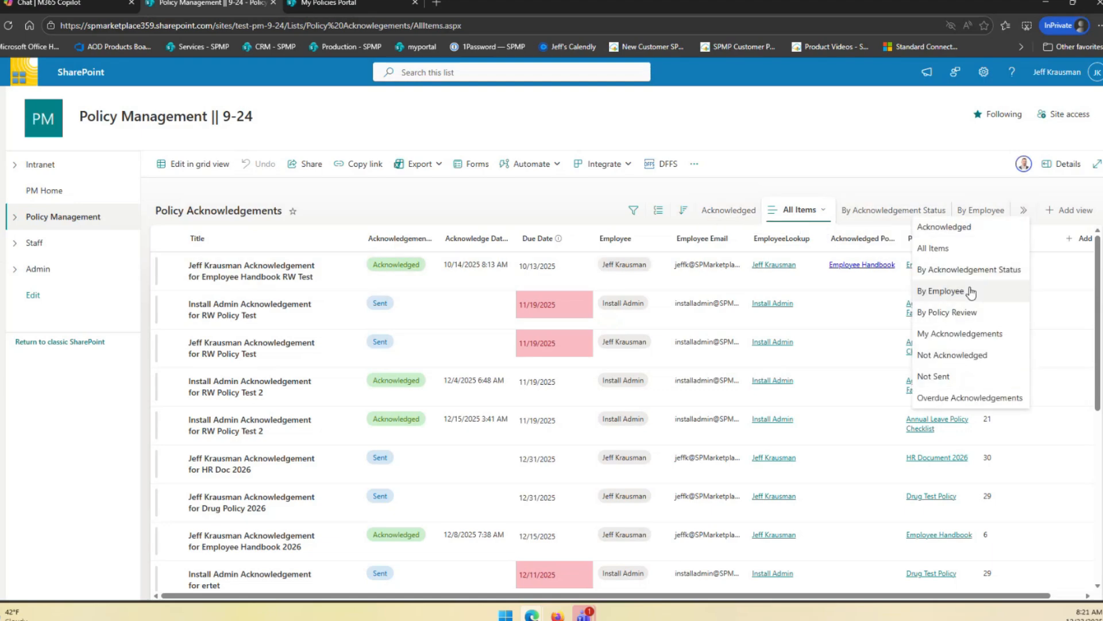
click(530, 196)
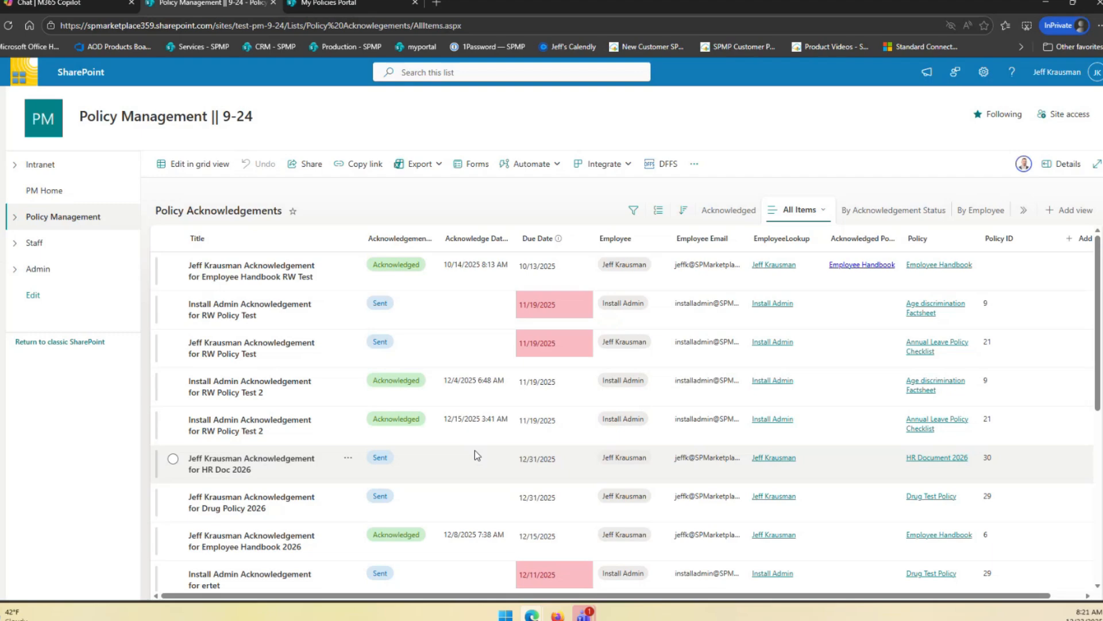
- Expand the Policy Management section of the site navigation
click(17, 219)
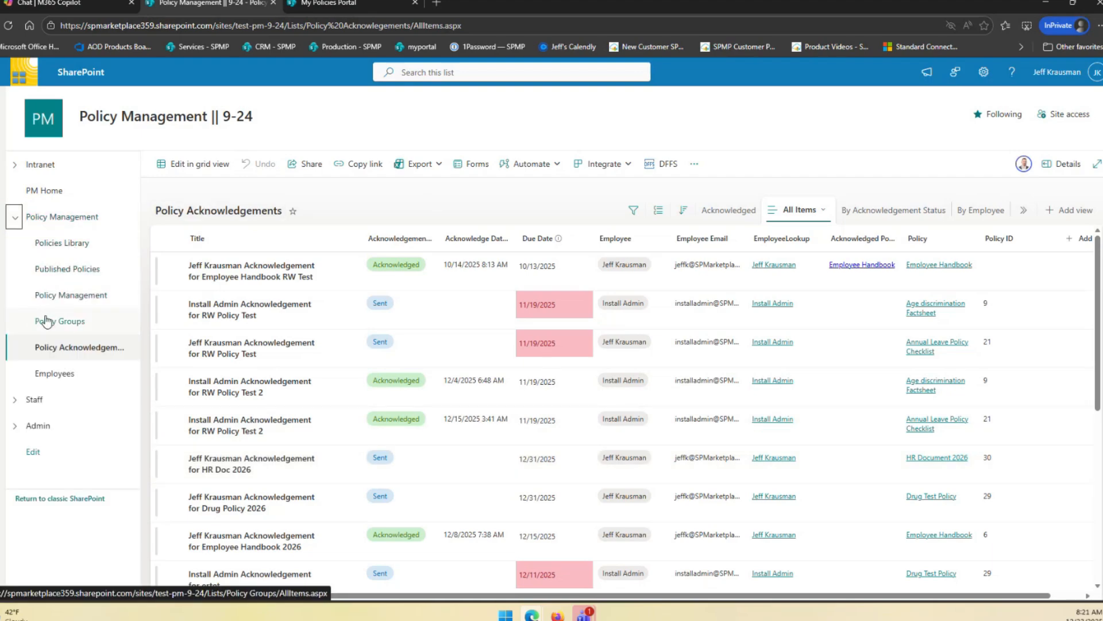